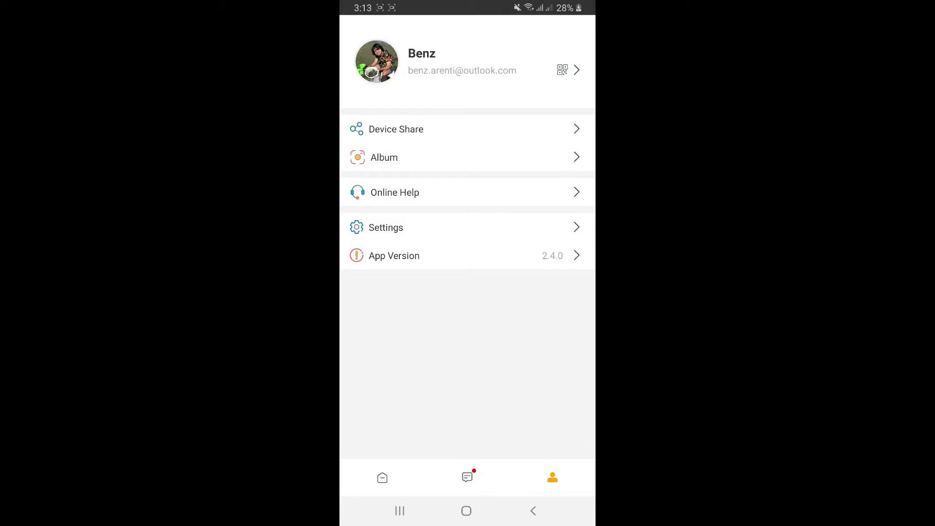
{"action": "left_click", "coordinate": [382, 477]}
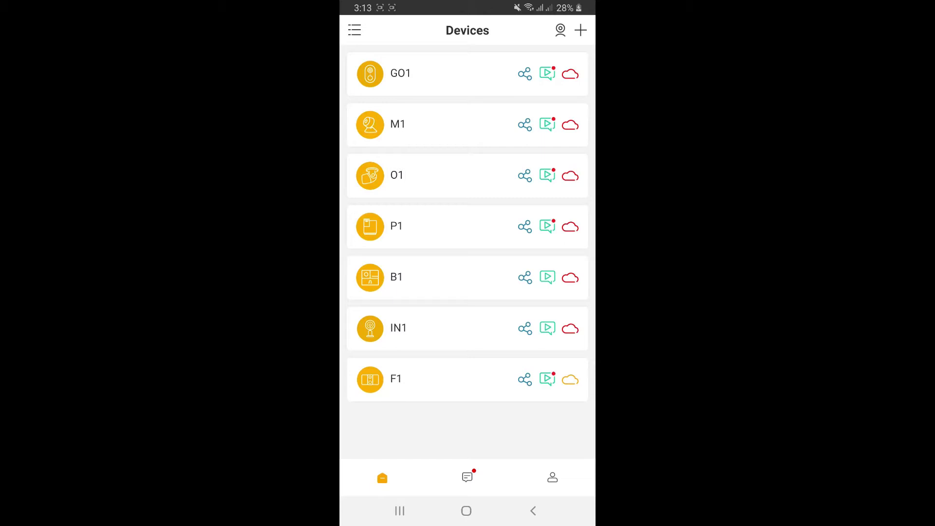
{"action": "left_click", "coordinate": [466, 510]}
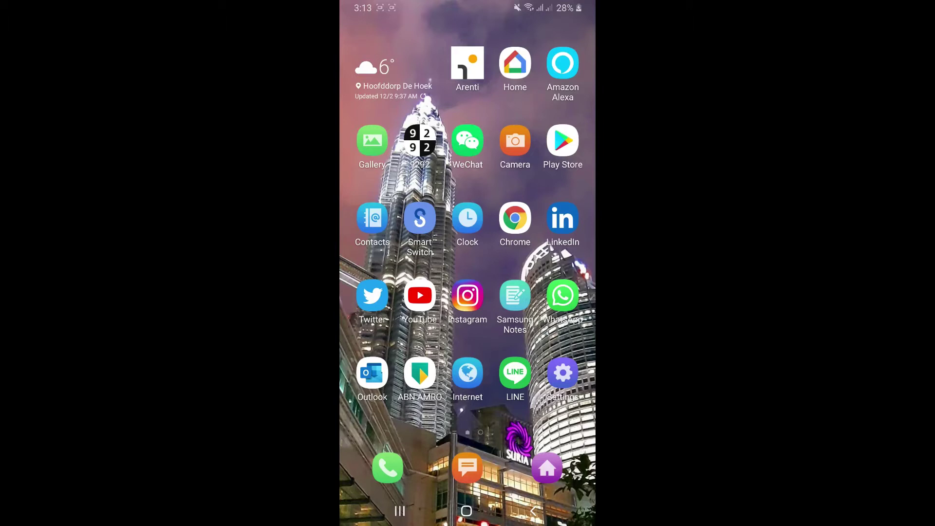
- Launch Amazon Alexa and search Skills & Games for 'arenti' to reach the Arenti skill
{"action": "left_click", "coordinate": [563, 62]}
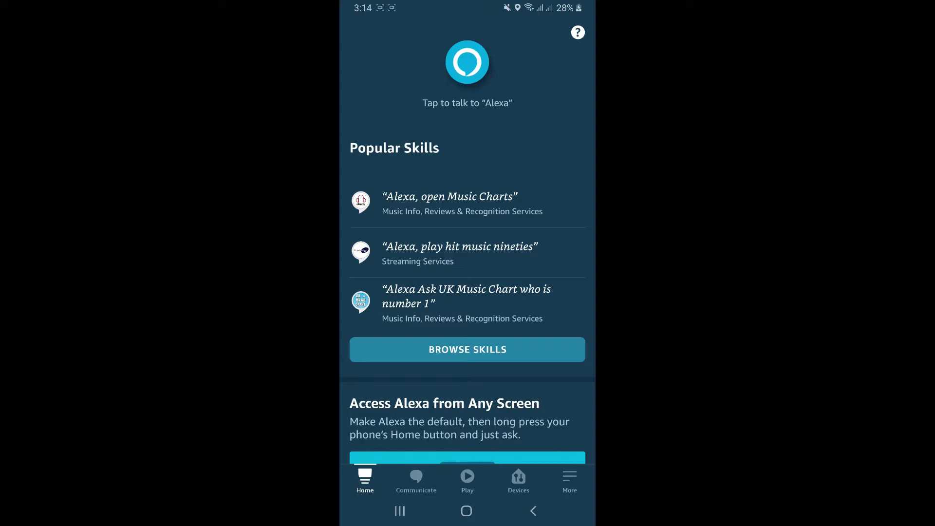
{"action": "left_click", "coordinate": [569, 481]}
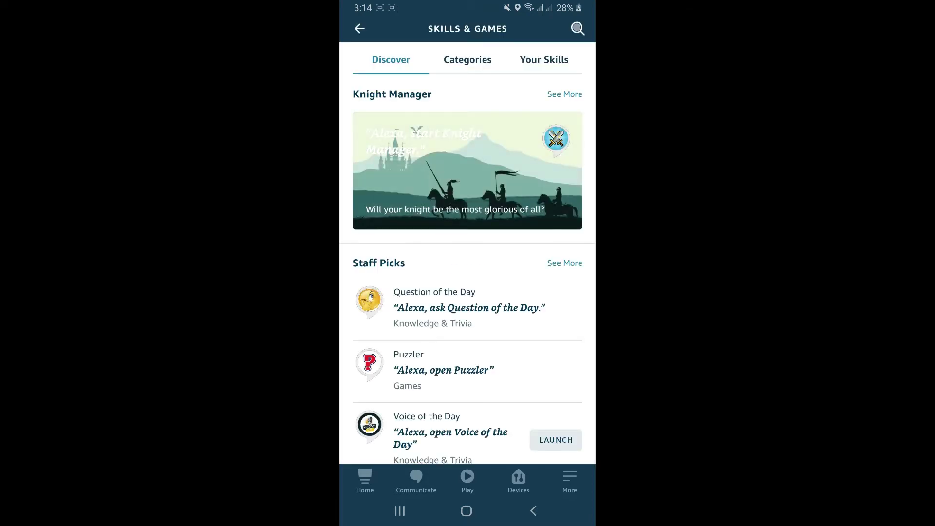
{"action": "left_click", "coordinate": [577, 28]}
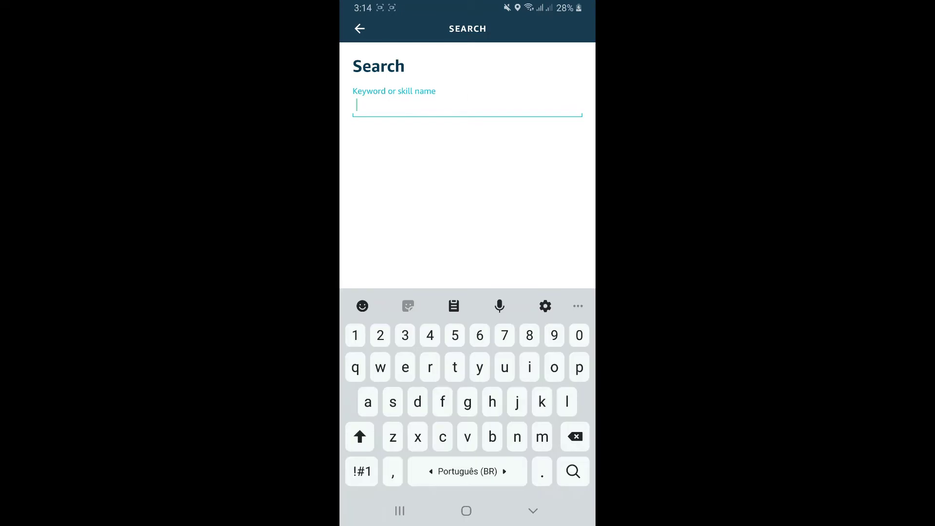
{"action": "type", "text": "are"}
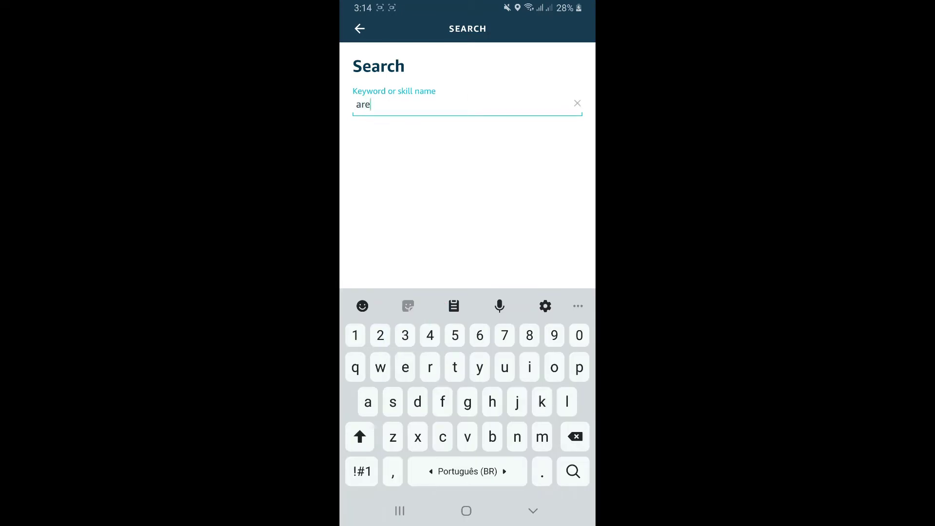
{"action": "type", "text": "nti"}
{"action": "key", "text": "Return"}
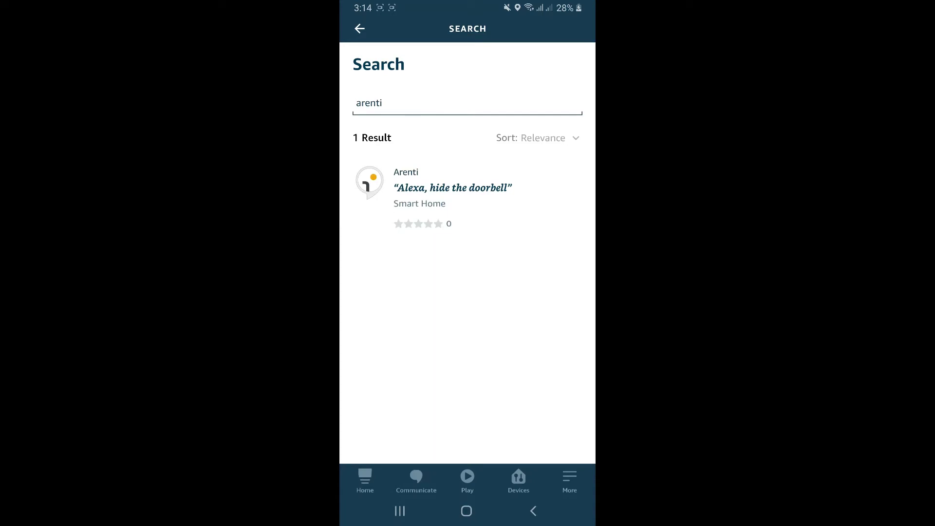
{"action": "left_click", "coordinate": [452, 188]}
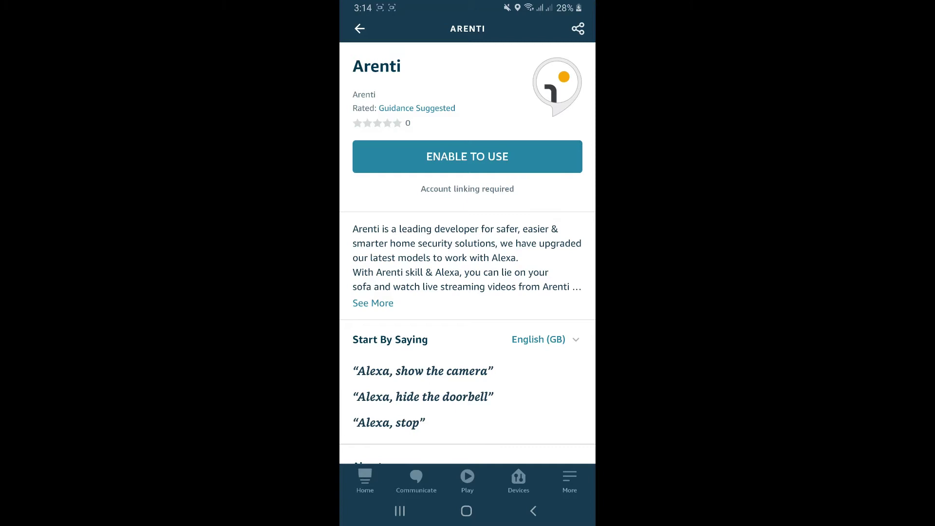
- Enable the Arenti skill, log in with country Netherlands, and authorize Amazon access
{"action": "left_click", "coordinate": [467, 156]}
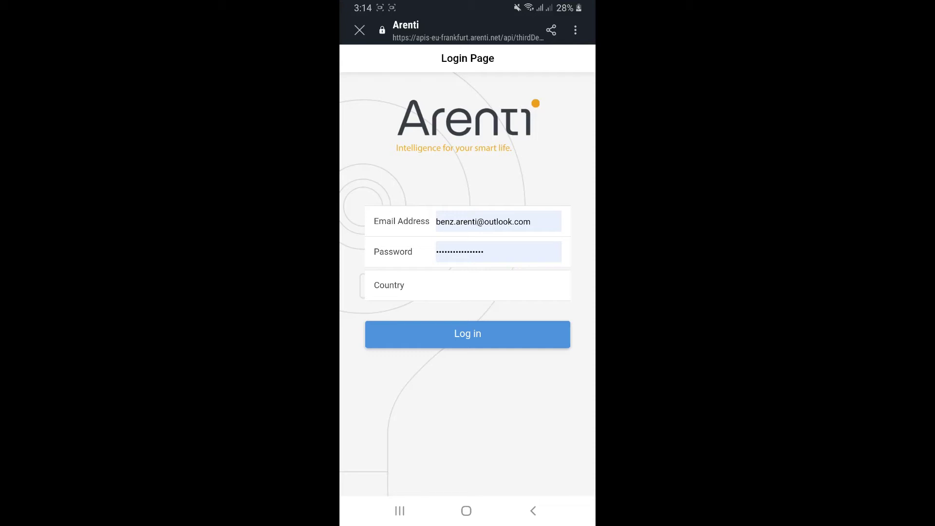
{"action": "left_click", "coordinate": [468, 285]}
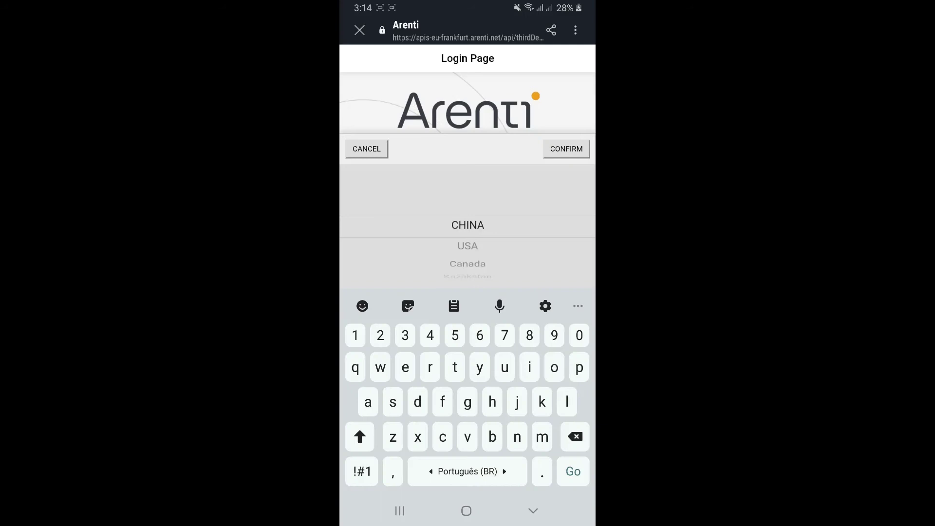
{"action": "scroll", "coordinate": [467, 227], "scroll_direction": "down", "scroll_amount": 2}
{"action": "scroll", "coordinate": [467, 226], "scroll_direction": "down", "scroll_amount": 1}
{"action": "scroll", "coordinate": [467, 226], "scroll_direction": "down", "scroll_amount": 3}
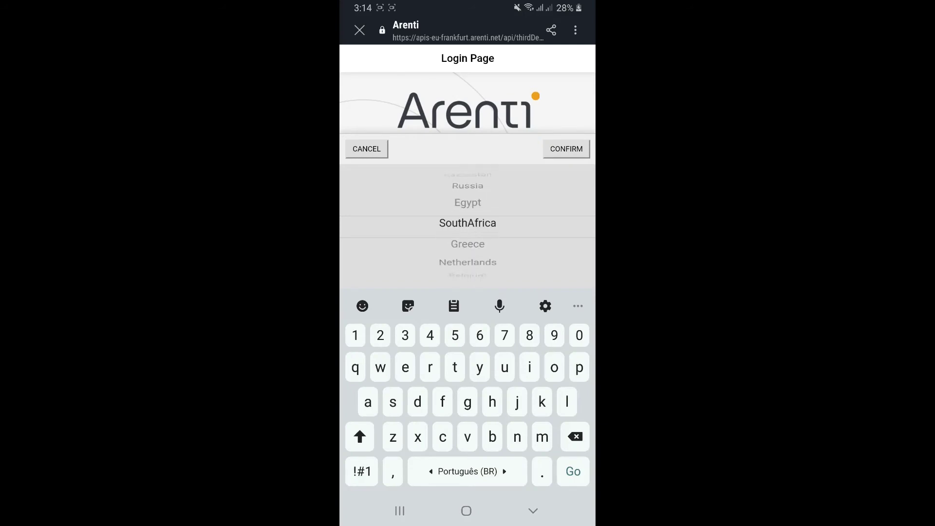
{"action": "scroll", "coordinate": [467, 227], "scroll_direction": "down", "scroll_amount": 2}
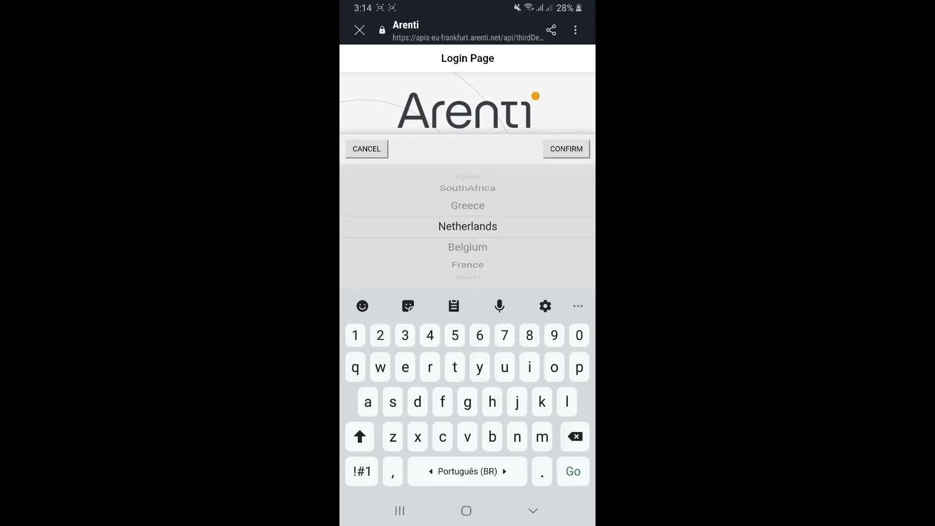
{"action": "left_click", "coordinate": [567, 148]}
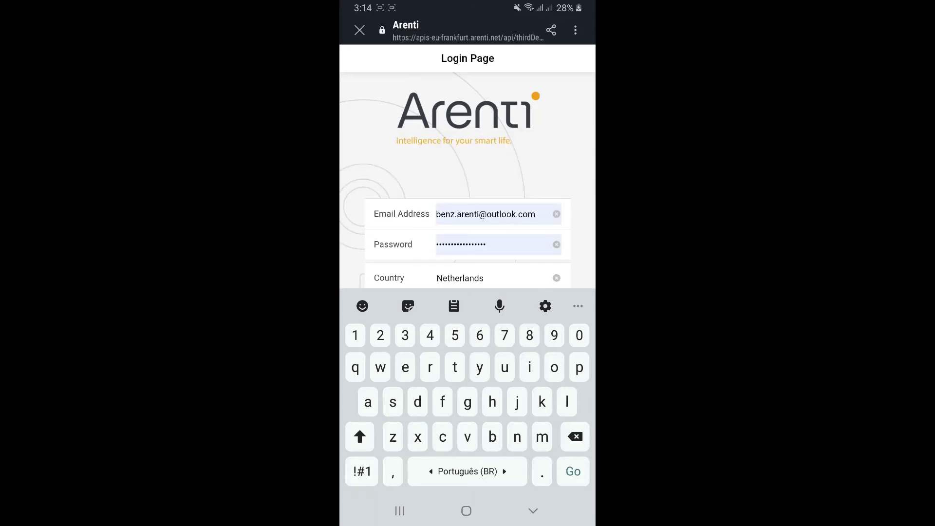
{"action": "left_click", "coordinate": [533, 511]}
{"action": "left_click", "coordinate": [467, 334]}
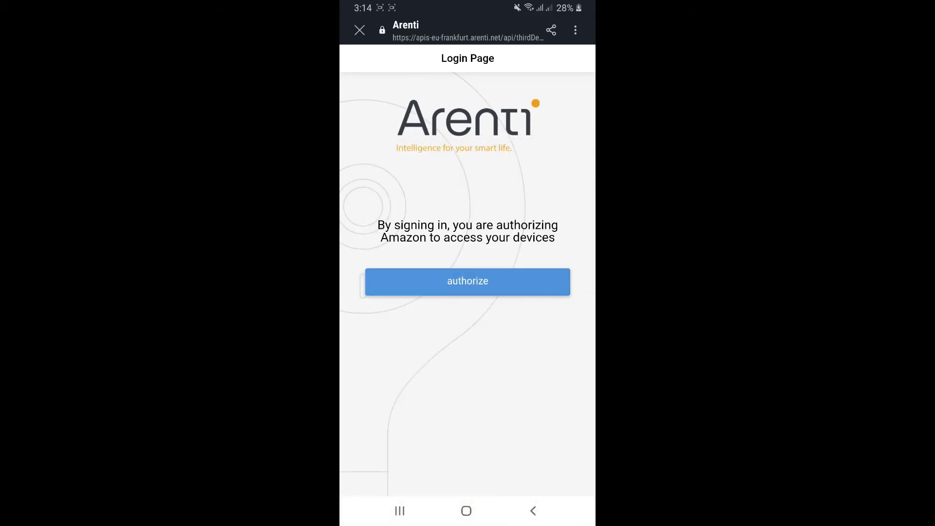
{"action": "left_click", "coordinate": [468, 281]}
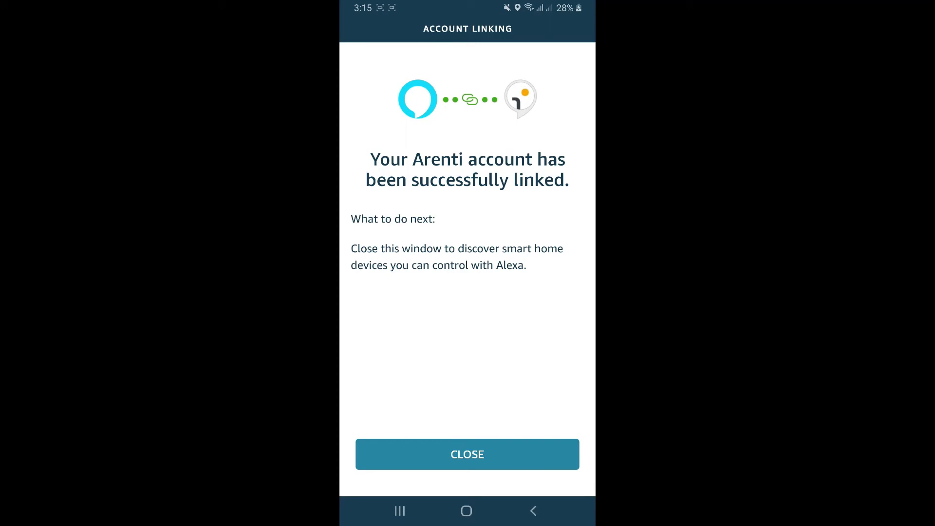
- Close the account-linked confirmation, dismiss Discover Devices, and view the Devices overview
{"action": "left_click", "coordinate": [467, 453]}
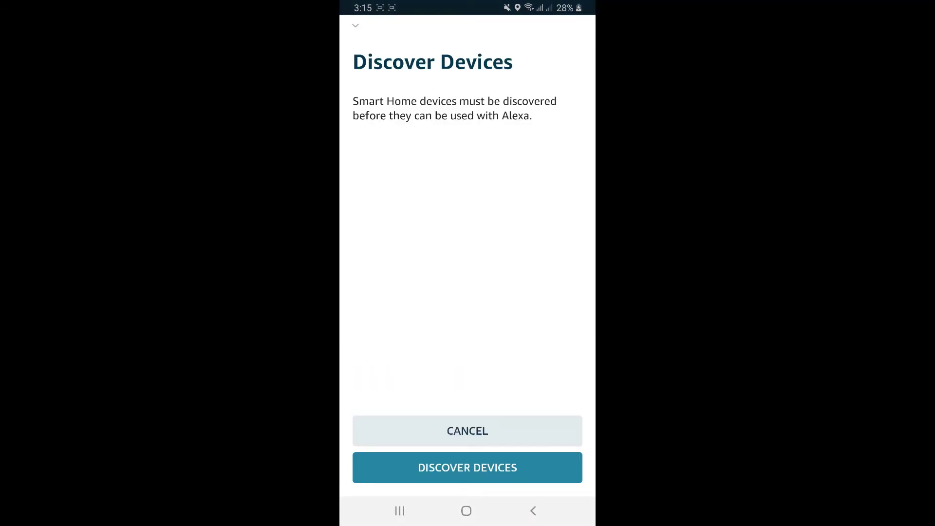
{"action": "left_click", "coordinate": [467, 430]}
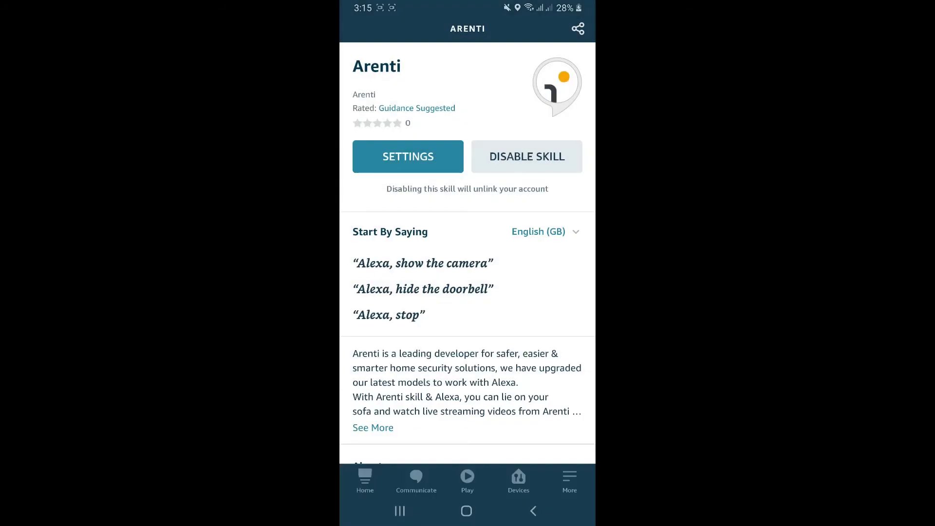
{"action": "left_click", "coordinate": [518, 480]}
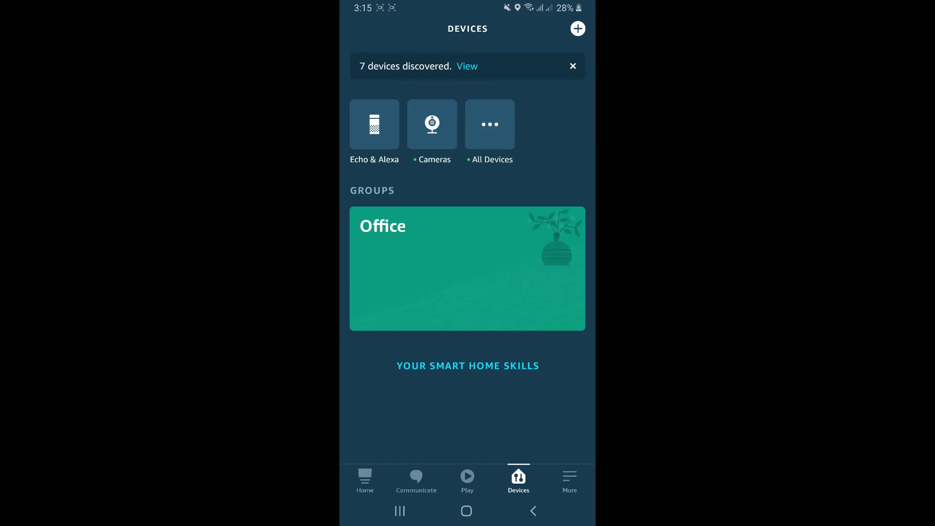
- Open the Cameras category to list B1, F1, GO1, IN1, M1, O1 and P1
{"action": "left_click", "coordinate": [432, 124]}
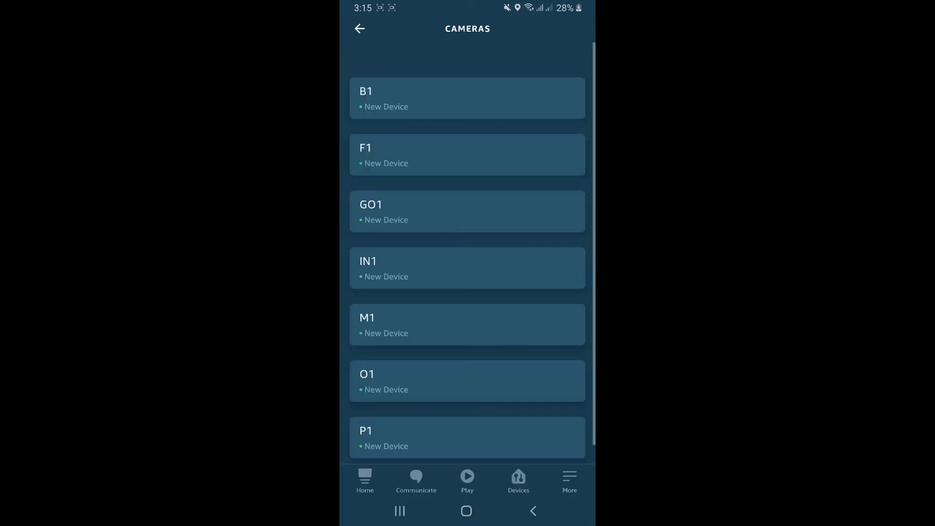
{"action": "scroll", "coordinate": [468, 255], "scroll_direction": "down", "scroll_amount": 1}
{"action": "scroll", "coordinate": [467, 256], "scroll_direction": "up", "scroll_amount": 1}
{"action": "scroll", "coordinate": [467, 255], "scroll_direction": "down", "scroll_amount": 1}
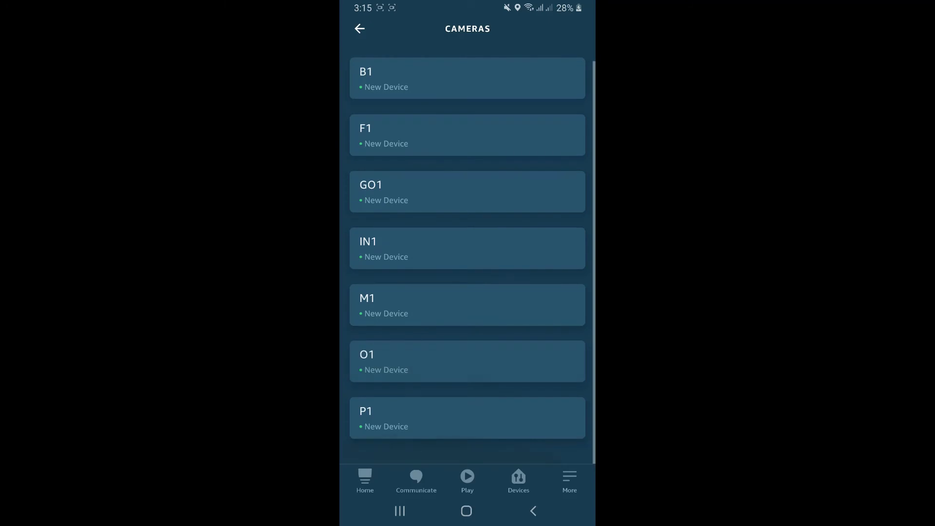
{"action": "scroll", "coordinate": [468, 256], "scroll_direction": "up", "scroll_amount": 1}
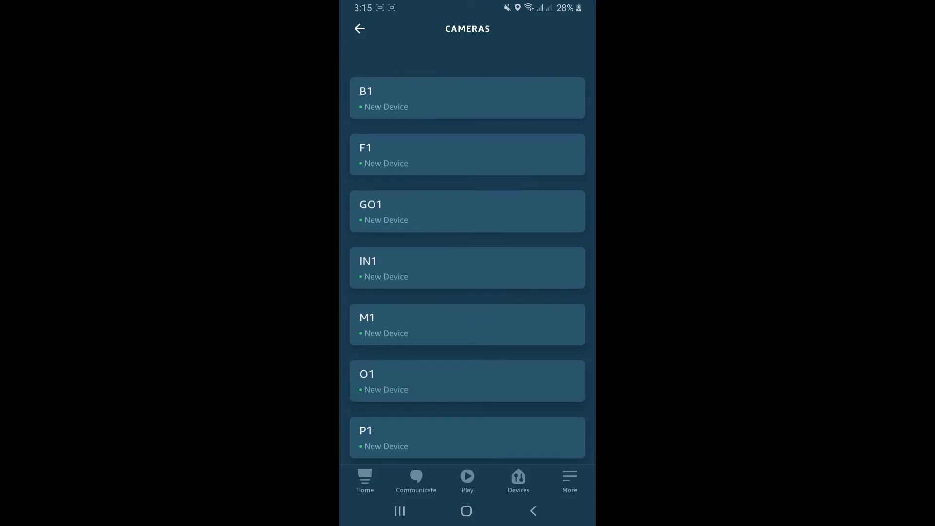
{"action": "scroll", "coordinate": [467, 307], "scroll_direction": "down", "scroll_amount": 1}
{"action": "scroll", "coordinate": [468, 293], "scroll_direction": "up", "scroll_amount": 1}
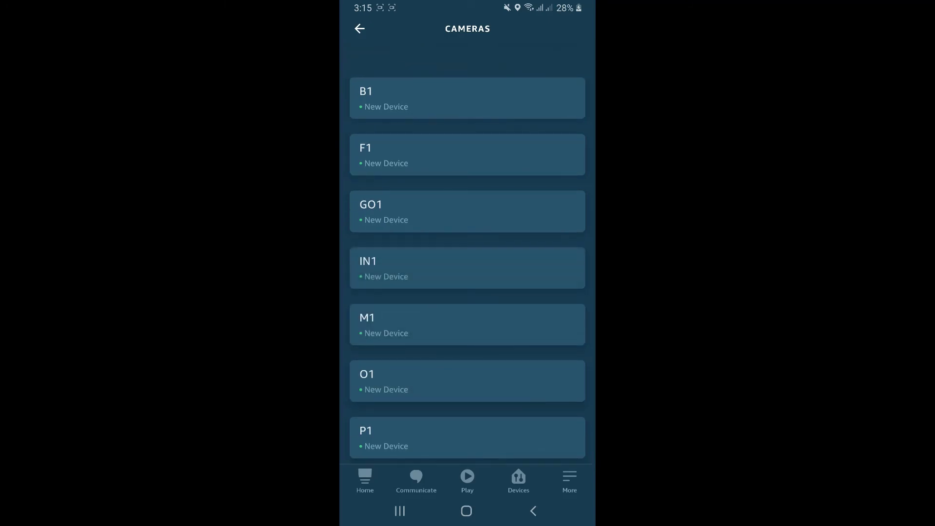